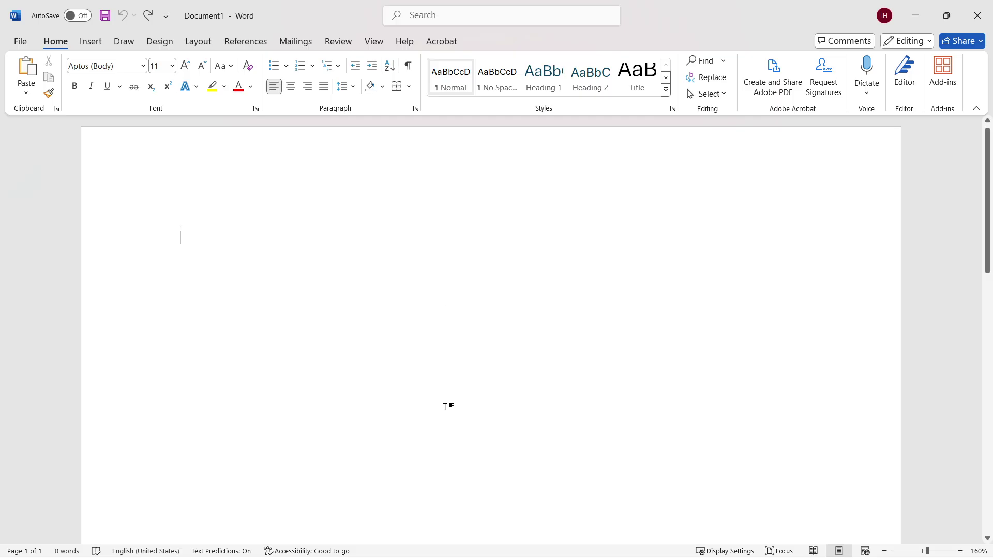
- Search Windows for 'Mendeley', correcting the misspelled search term
mouse_move(460, 547)
click(425, 542)
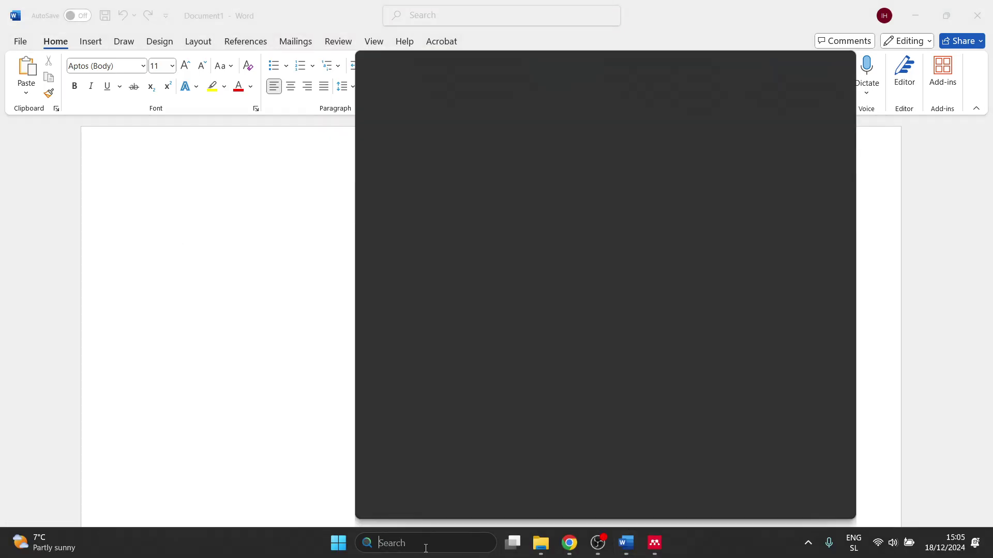
text(mened)
key(BackSpace)
key(BackSpace)
text(dele)
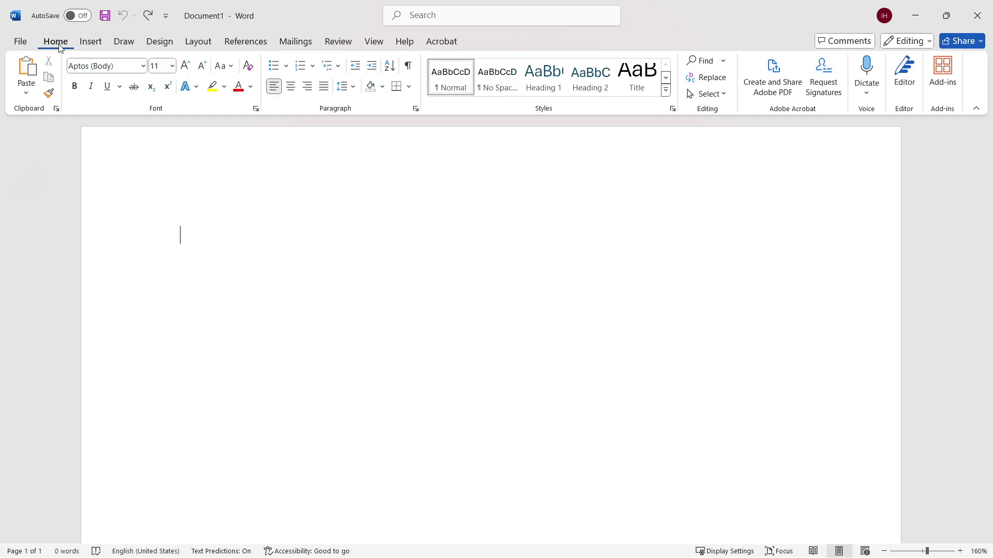
- Add the Mendeley Cite add-in to Word and reopen its pane beside the document
click(940, 82)
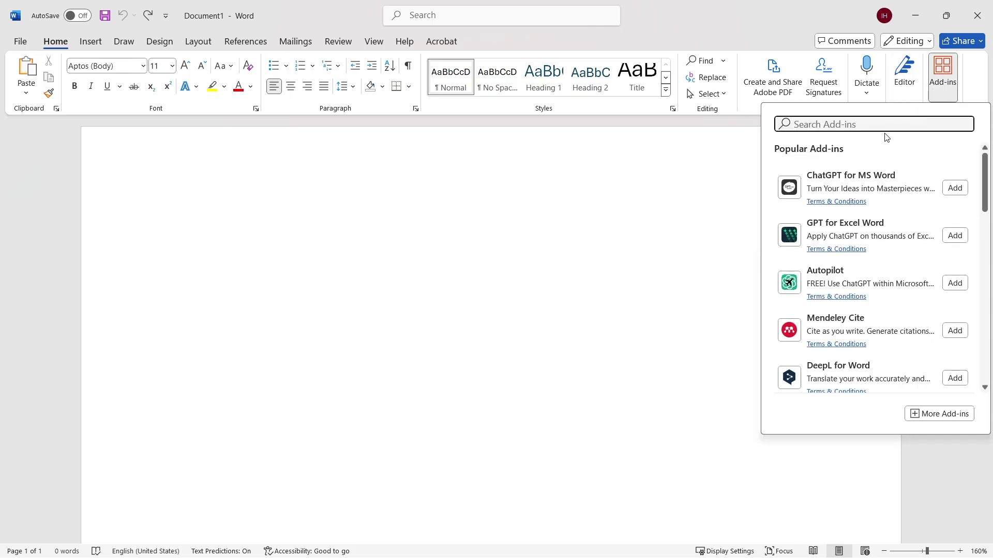
scroll(843, 217, down, 1)
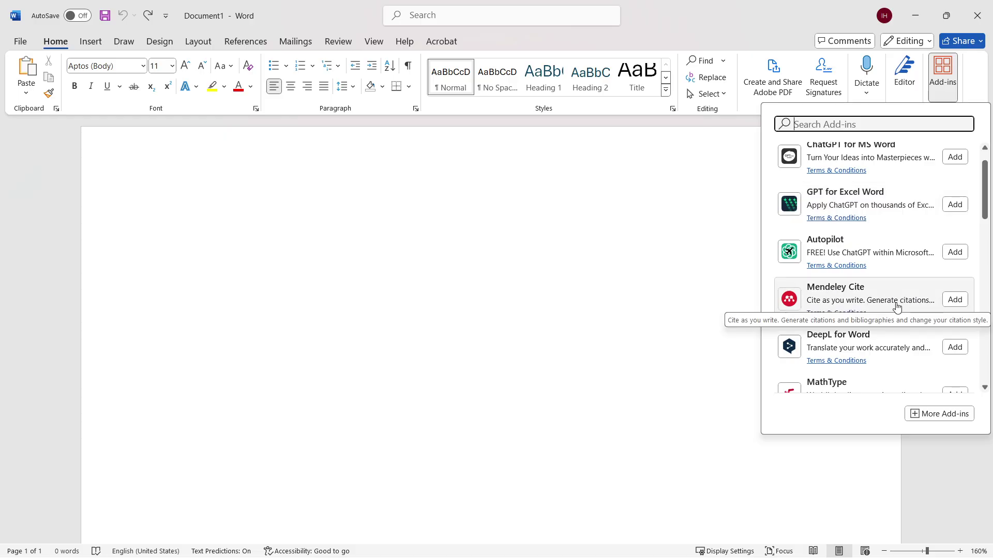
click(955, 300)
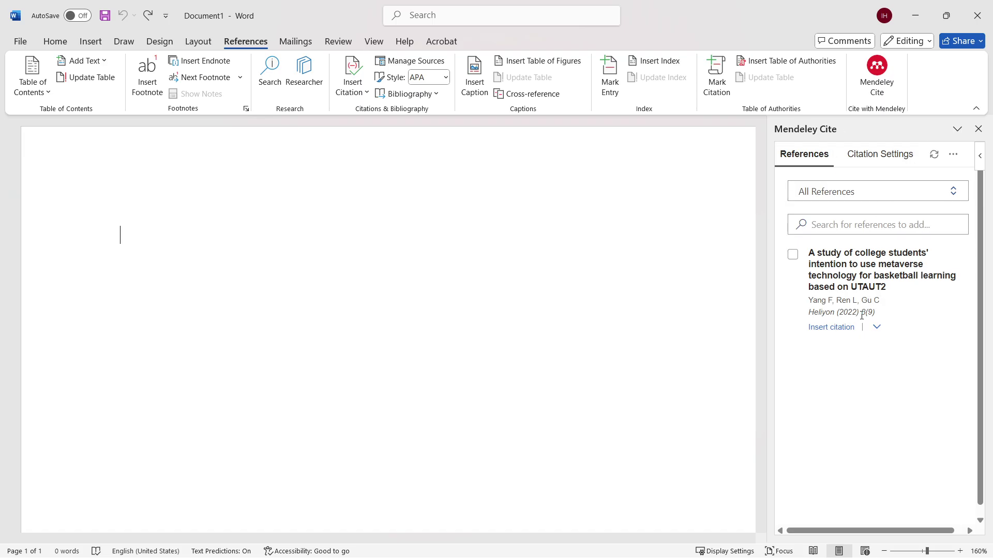
click(978, 129)
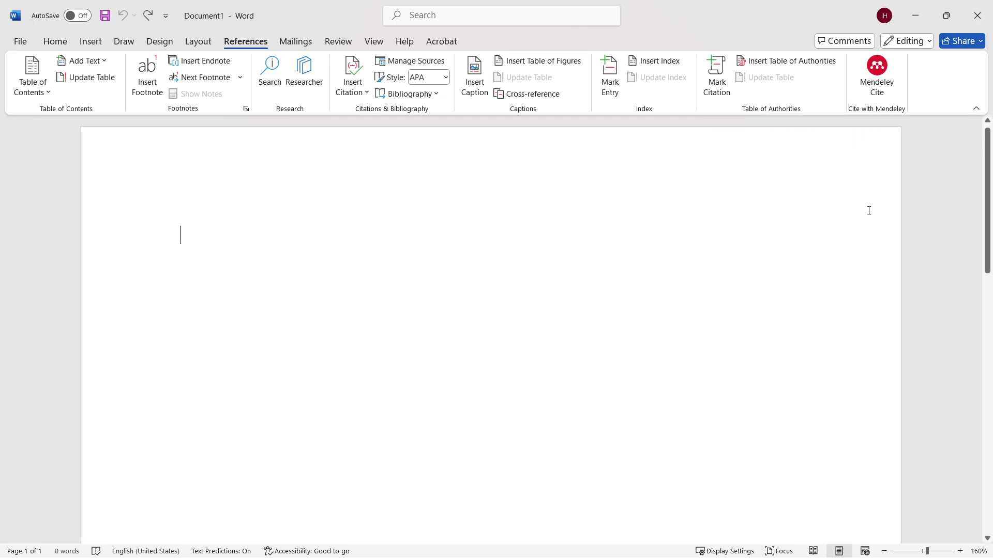
click(874, 84)
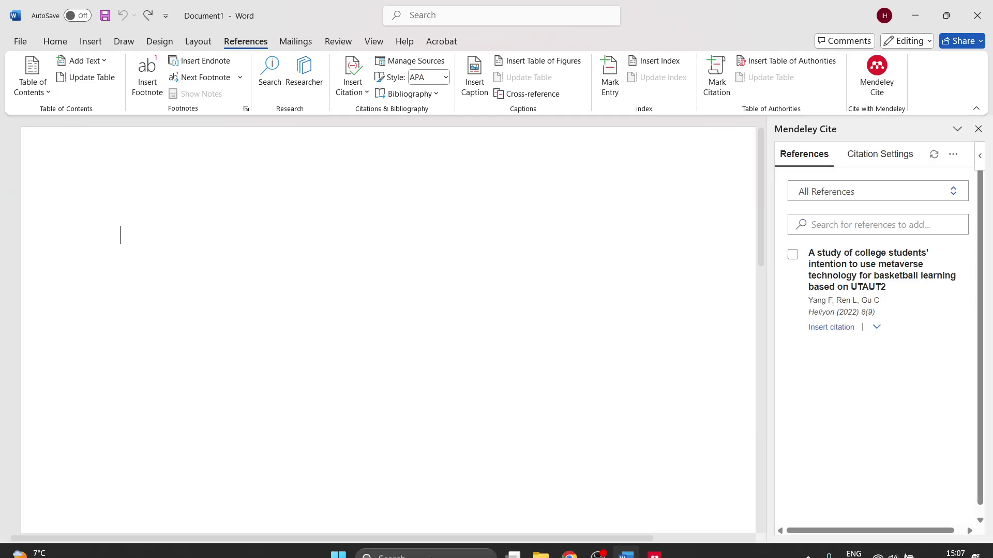
- Bring up Mendeley Reference Manager and choose Tools > Search for articles online
click(654, 543)
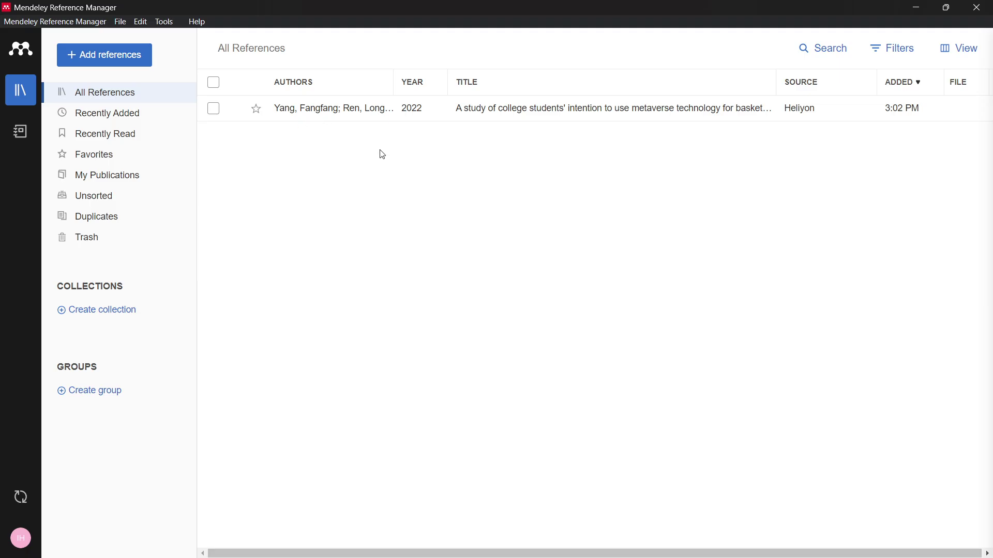
click(914, 7)
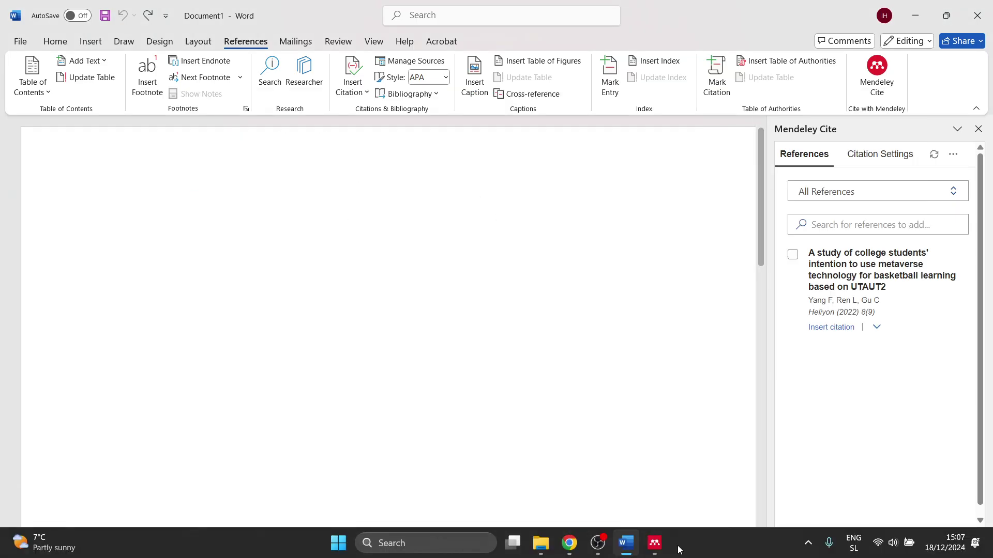
click(655, 549)
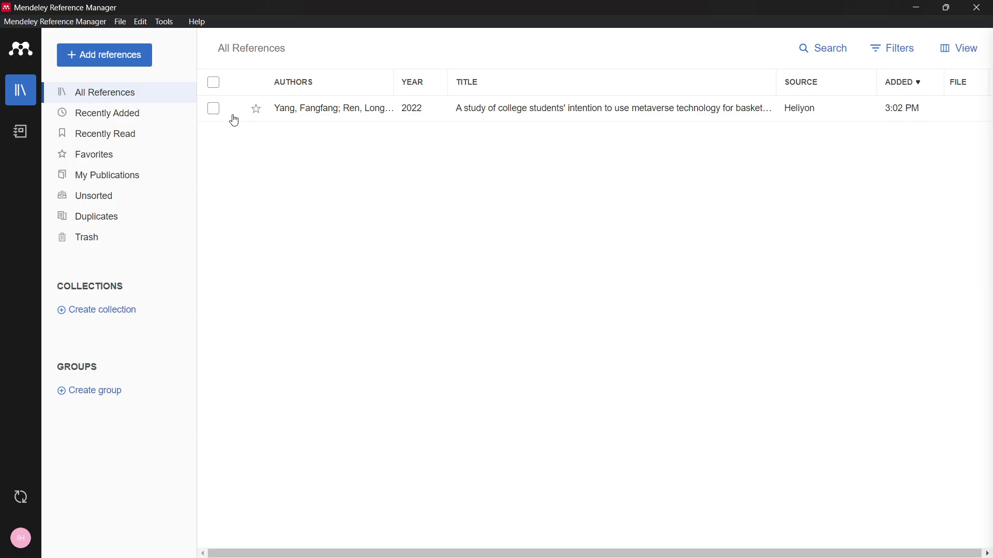
click(165, 23)
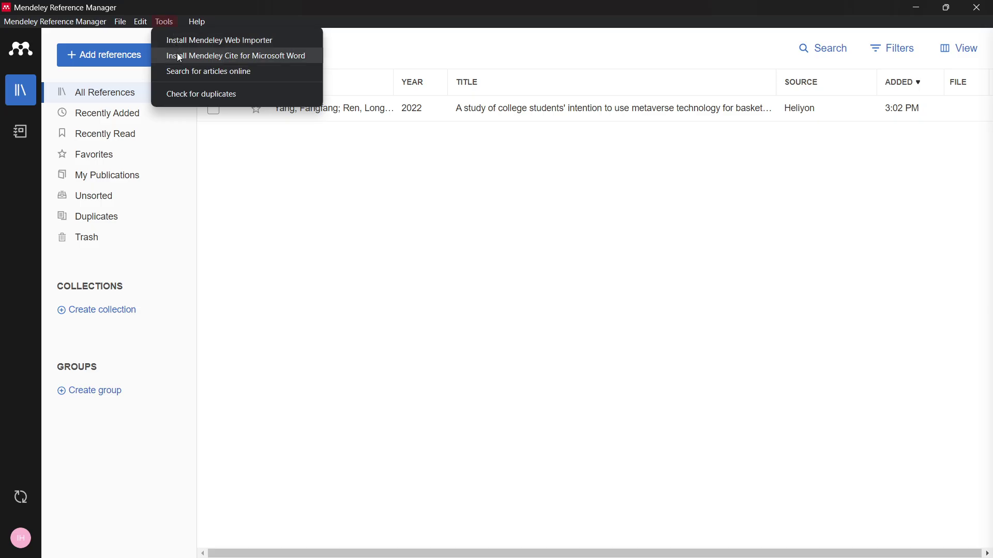
click(189, 72)
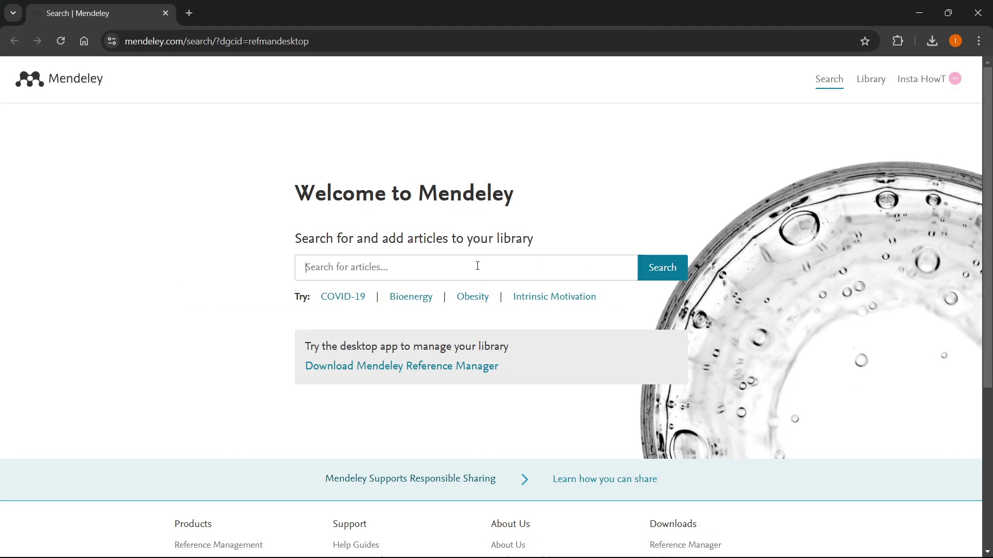
- Search 'basketball' and add the Mental Fatigue and Age of Early Specialization papers to the library
text(basketball)
key(Return)
scroll(476, 266, down, 3)
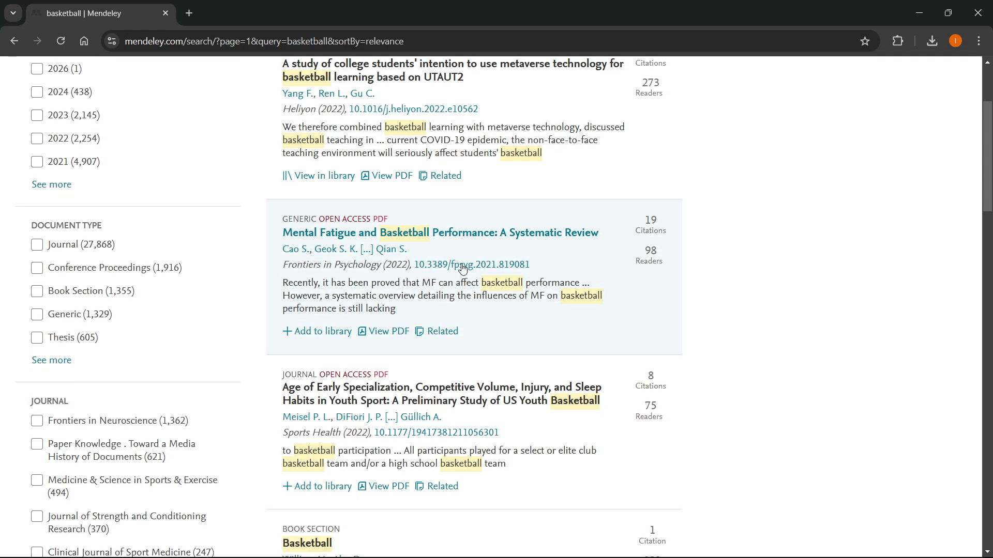
scroll(356, 271, down, 2)
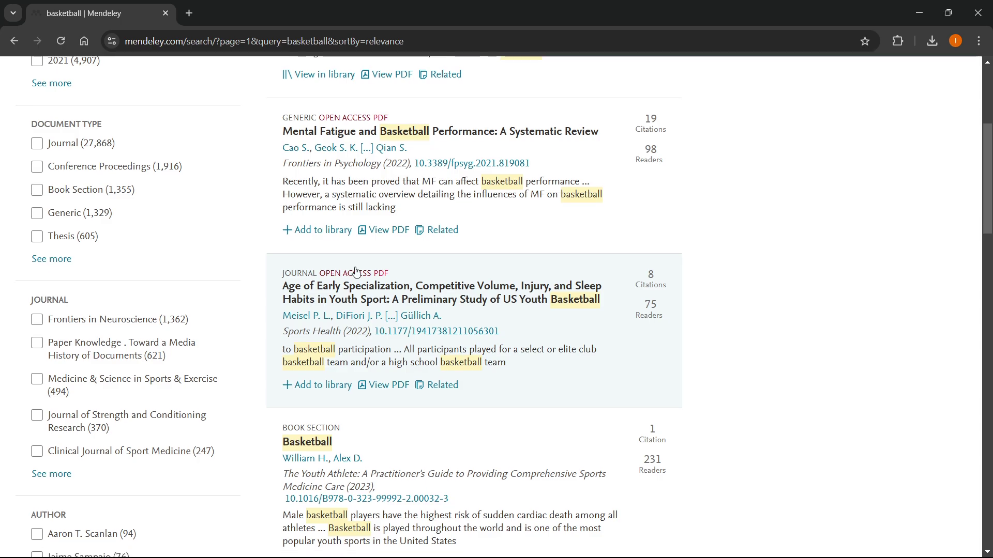
scroll(445, 285, up, 1)
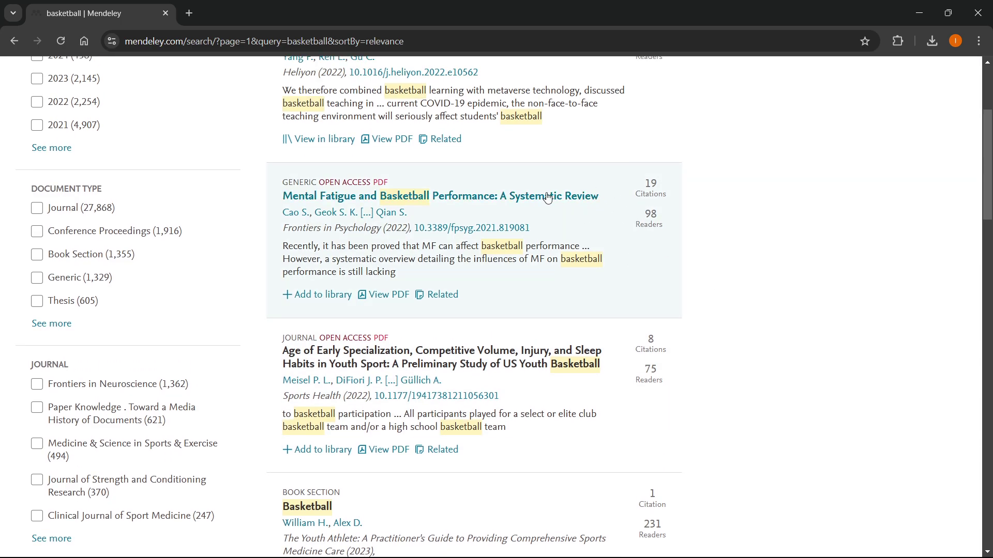
click(317, 299)
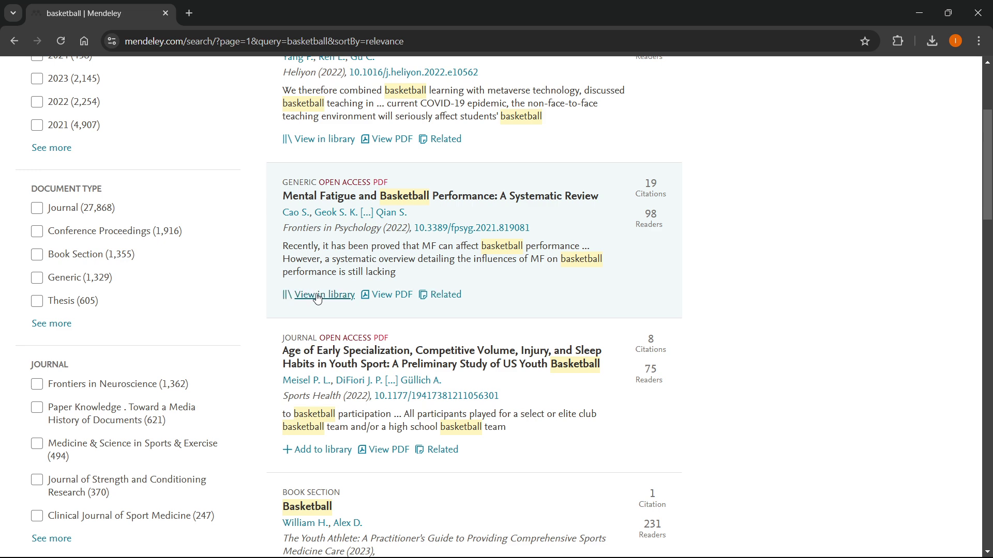
scroll(318, 305, down, 1)
click(318, 385)
scroll(329, 335, down, 2)
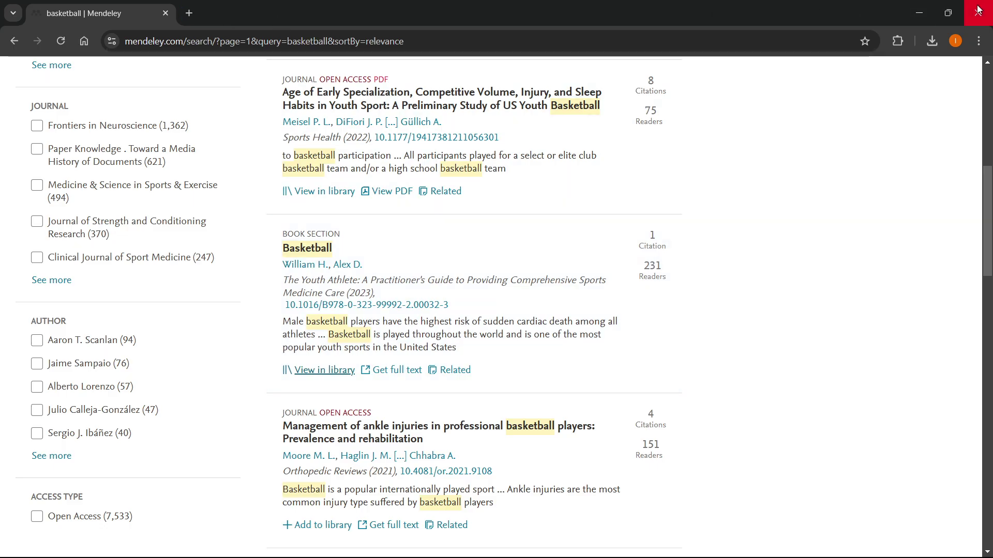
- Close the browser, check the three library references, then minimize Mendeley Reference Manager
click(978, 9)
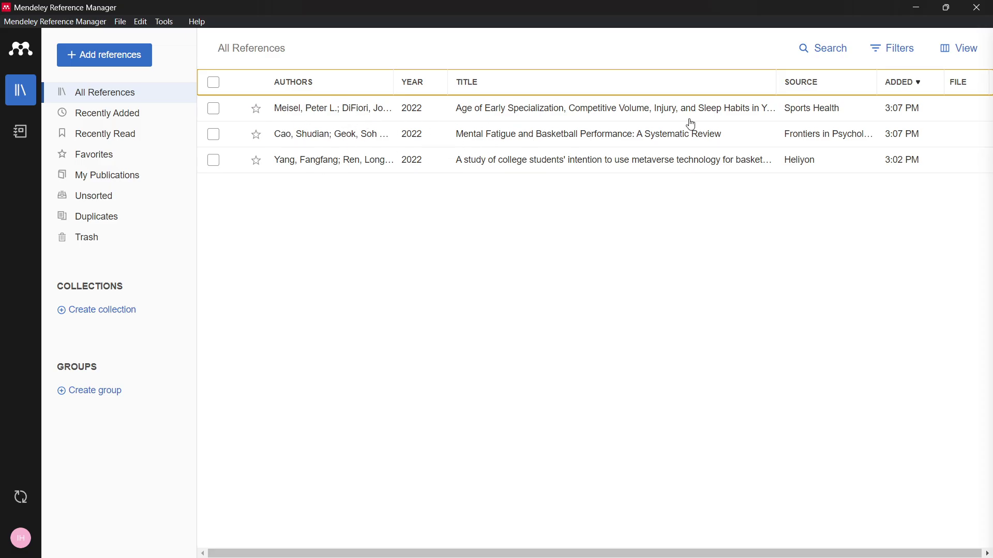
click(915, 8)
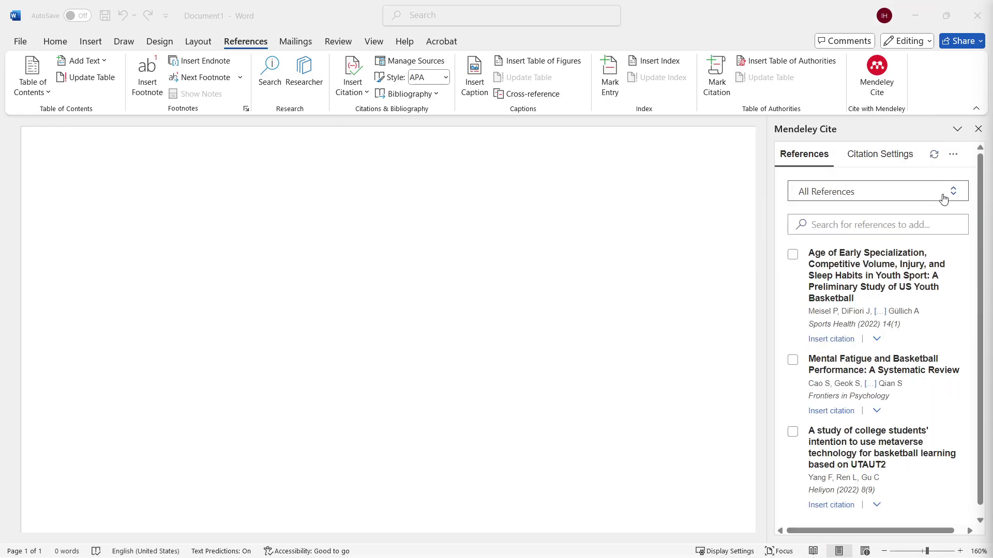
- Sync Mendeley Cite with the library, then close and reopen its pane
click(934, 156)
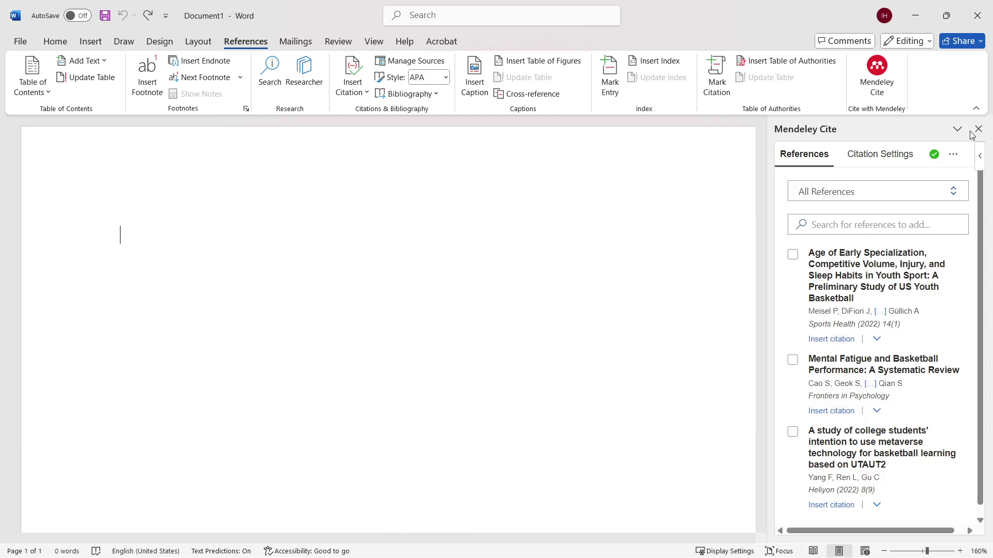
click(977, 129)
click(877, 78)
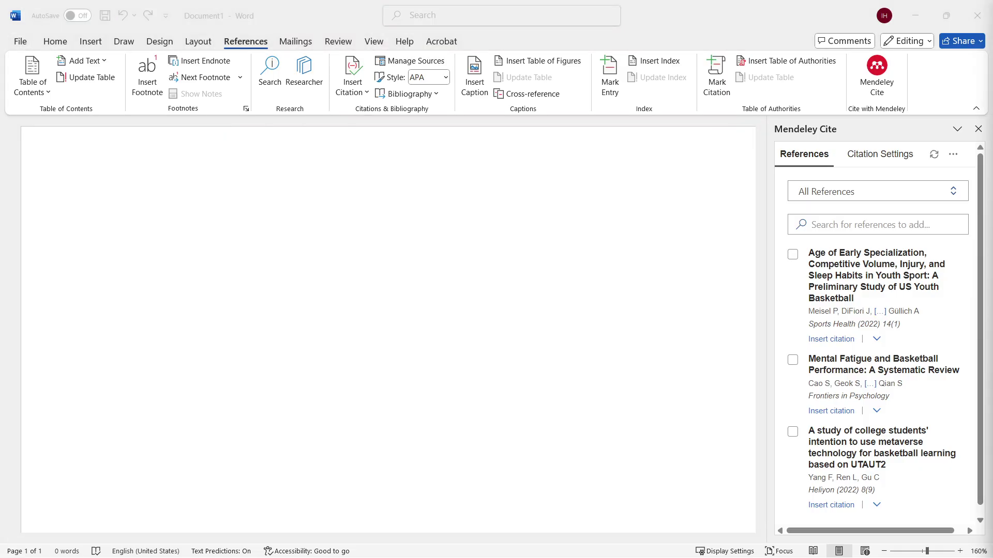
- Type 'Here, I would like to cite' at the top of the page
click(217, 197)
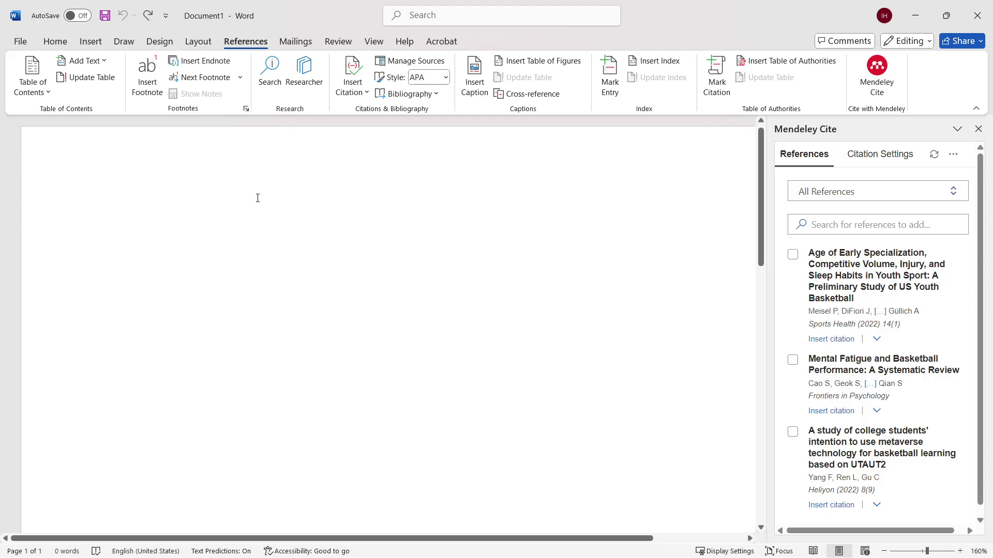
text(Here)
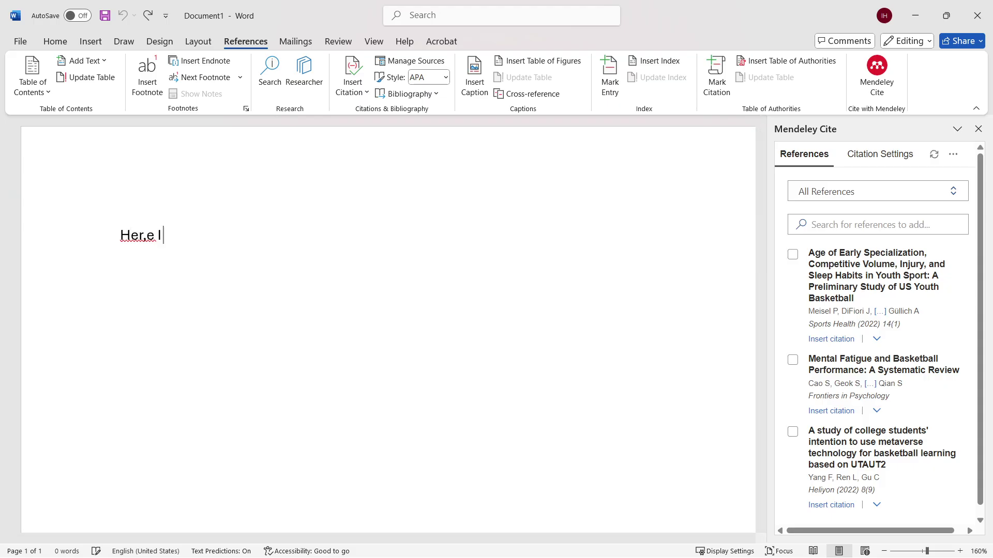
text(, I would )
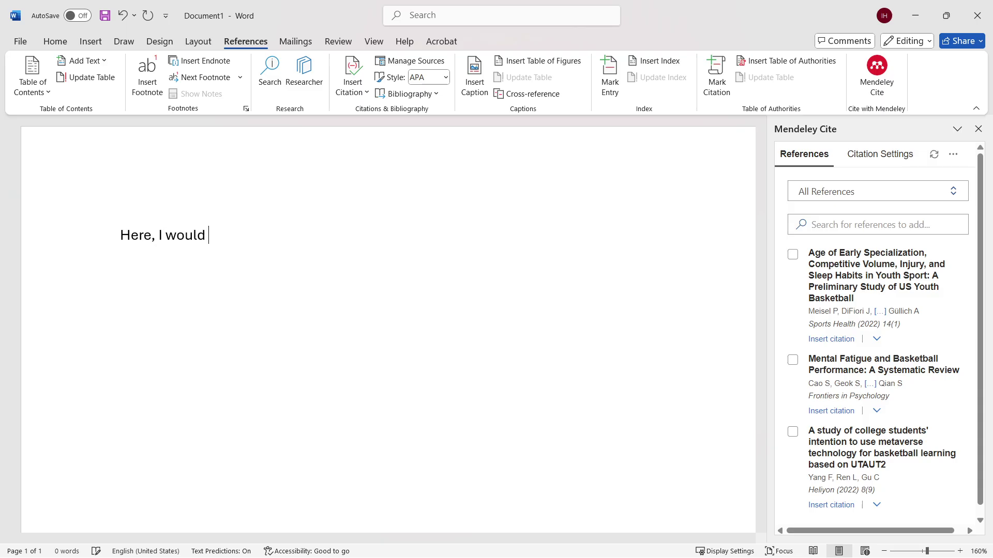
text(like to cite)
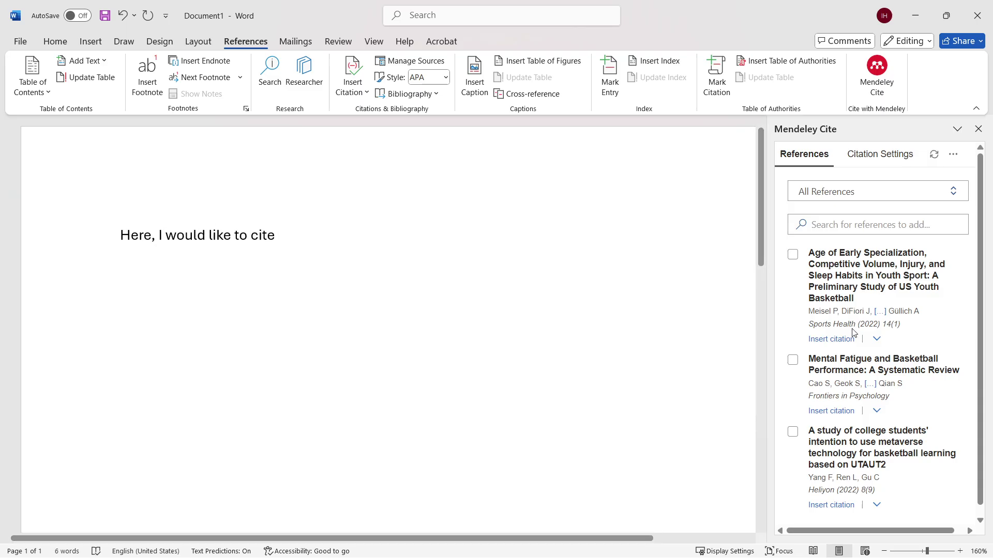
- Write the sentence citing the Meisel study, the Cao mental fatigue review, and the Yang metaverse study
click(830, 340)
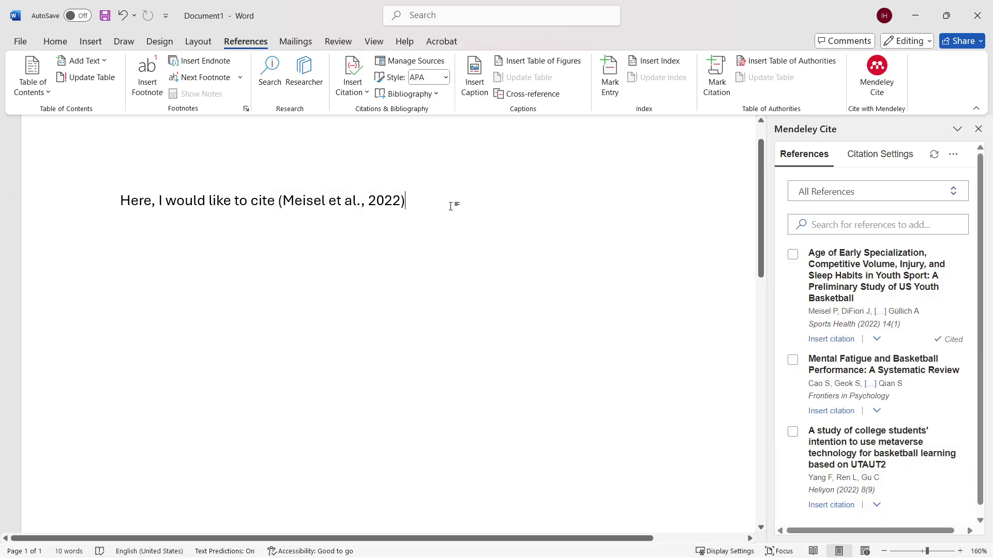
text(. Also,)
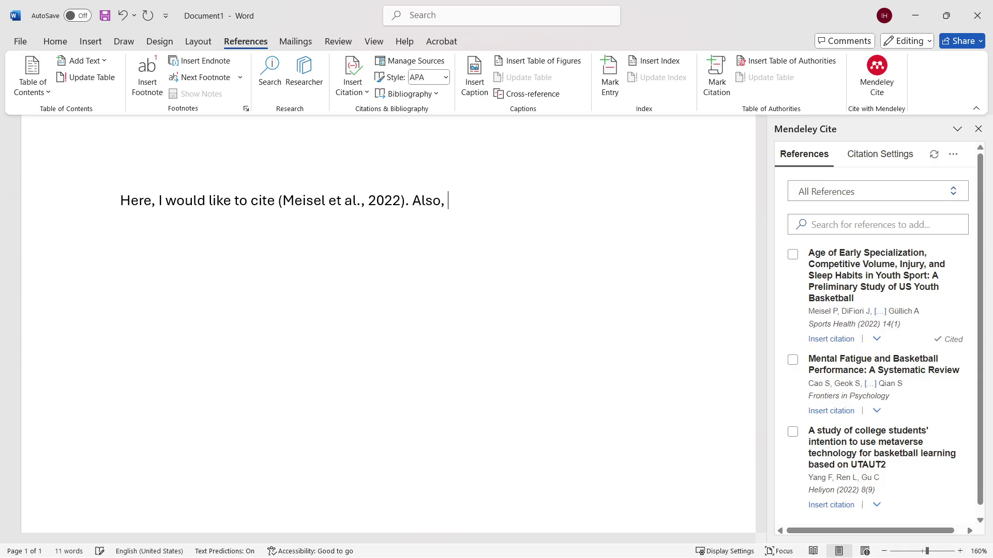
click(832, 410)
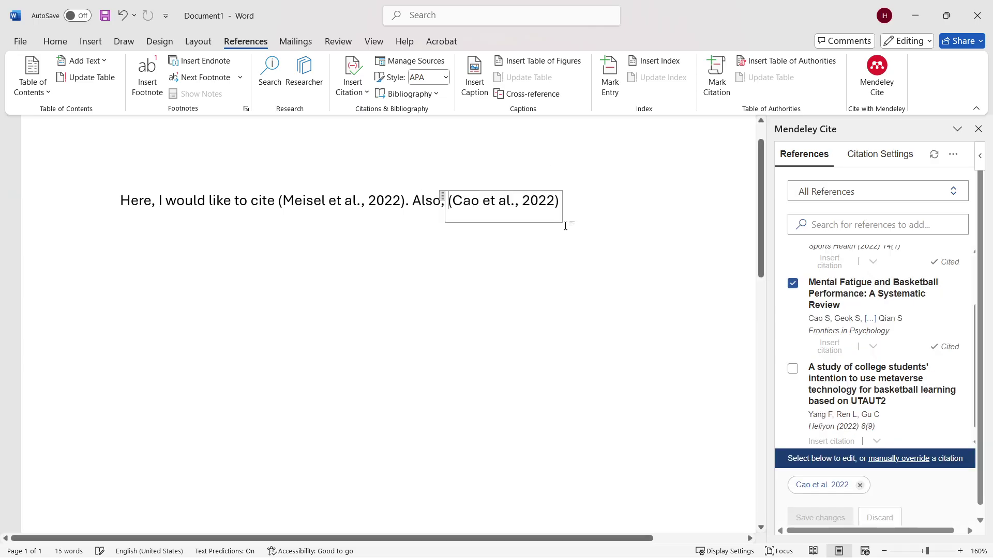
key(End)
text(t)
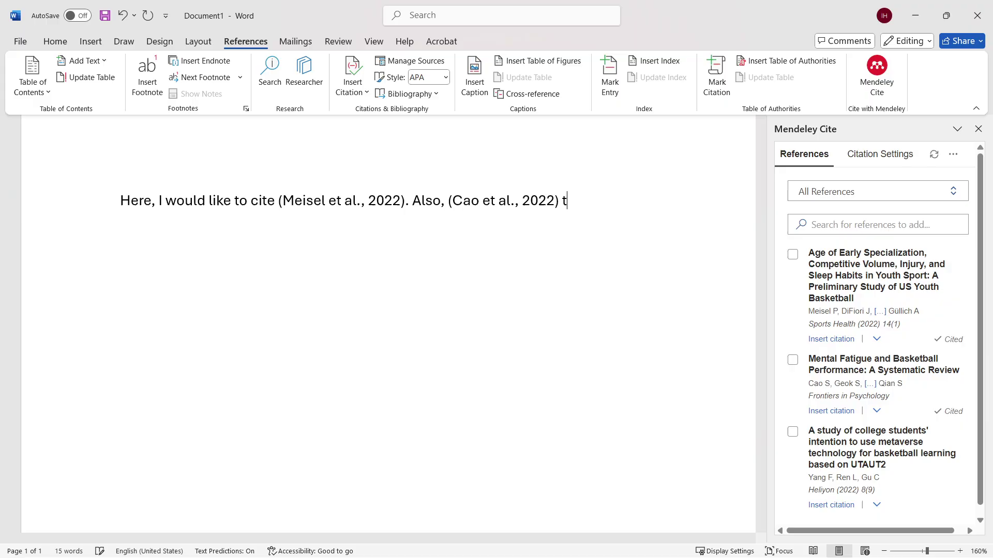
text(alked about this as w)
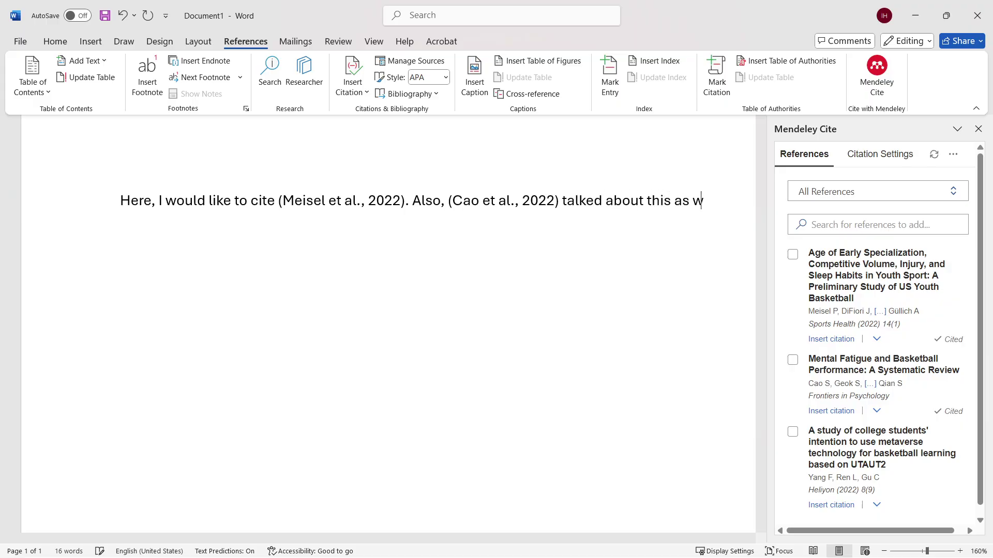
text(ell. The third one is)
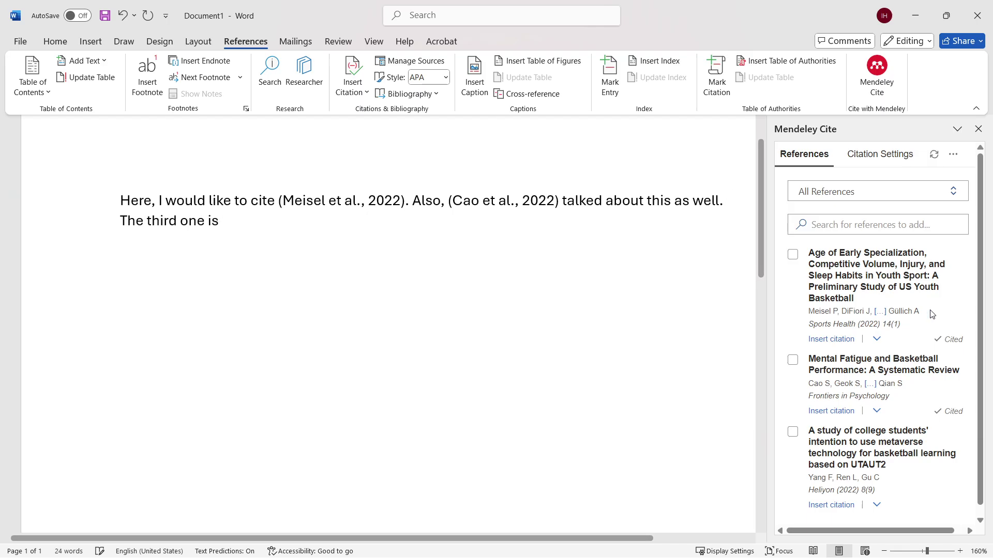
scroll(875, 356, down, 1)
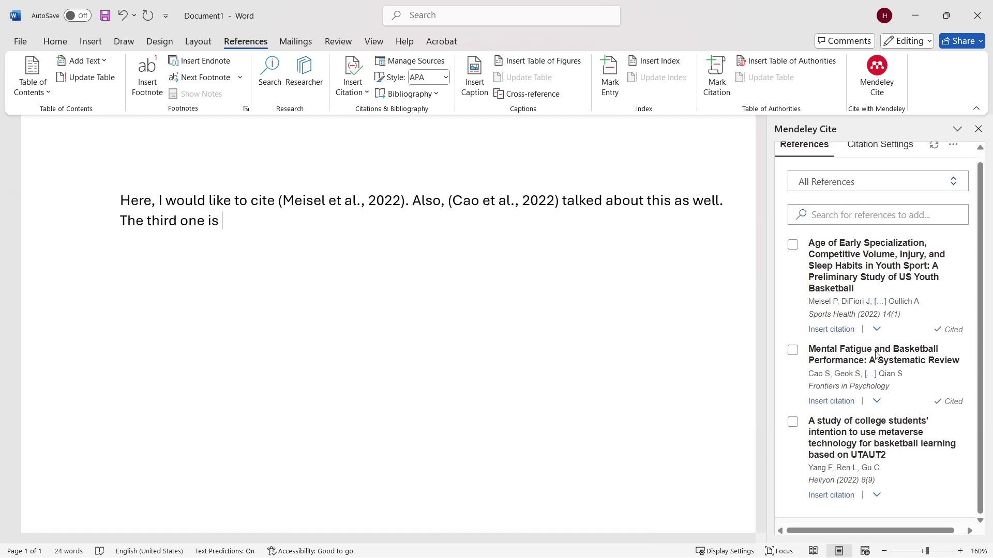
click(828, 495)
text(., 2022).)
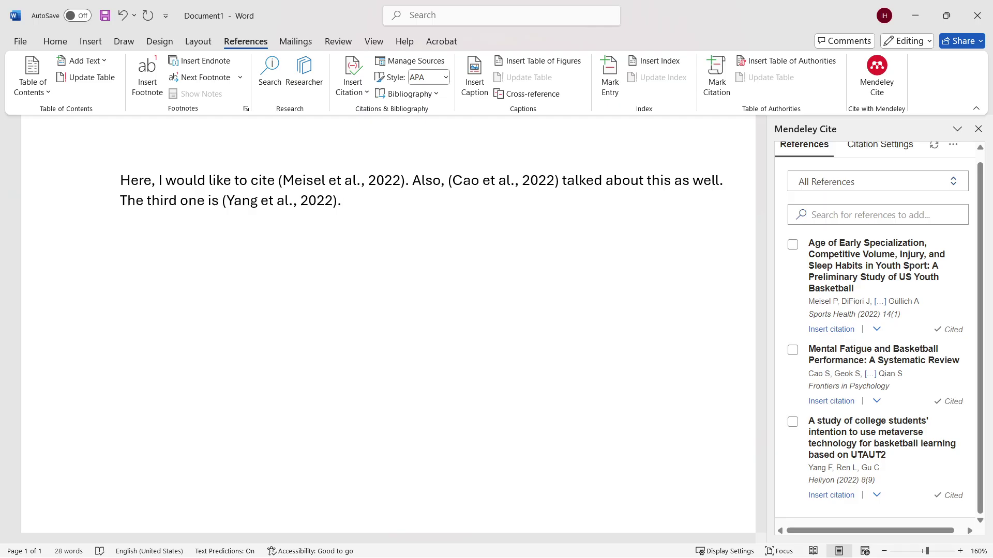
- Add a separate Meisel citation on a new line, followed by empty lines
scroll(381, 261, up, 2)
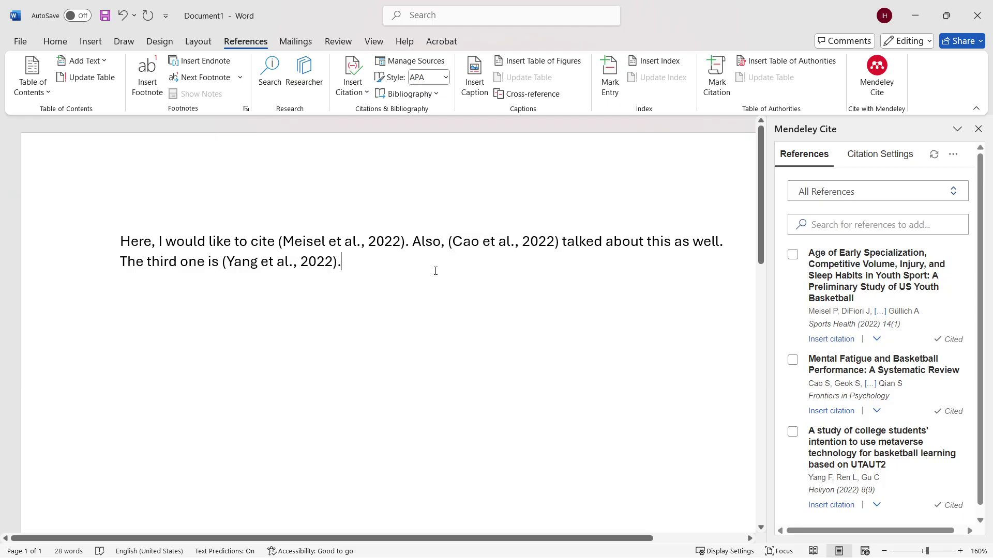
key(Return)
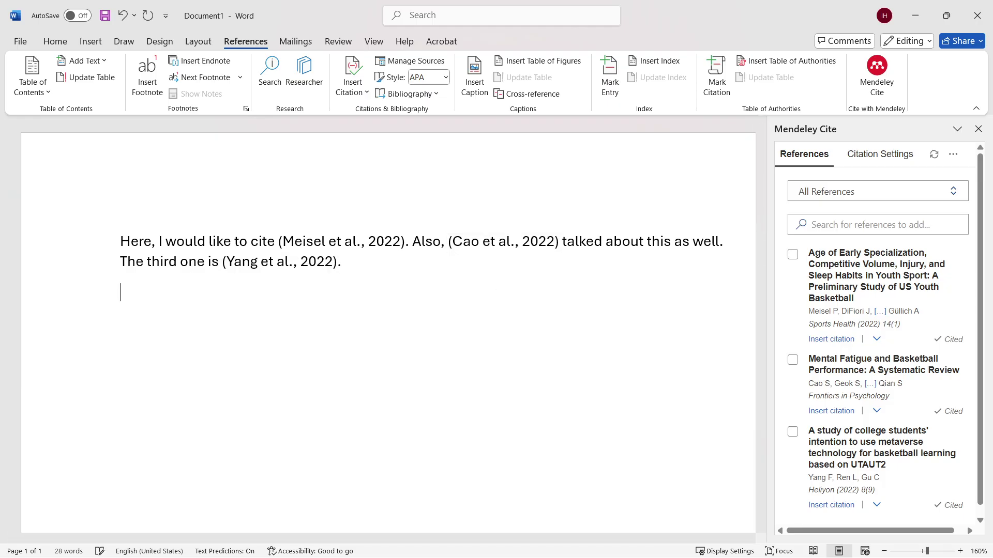
click(830, 339)
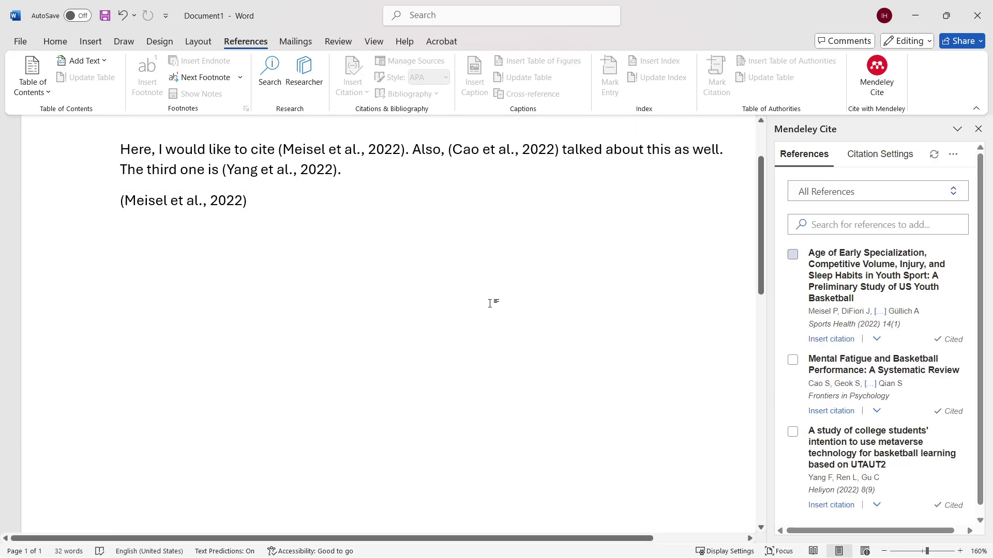
key(Return)
key(Return)
key(Return)
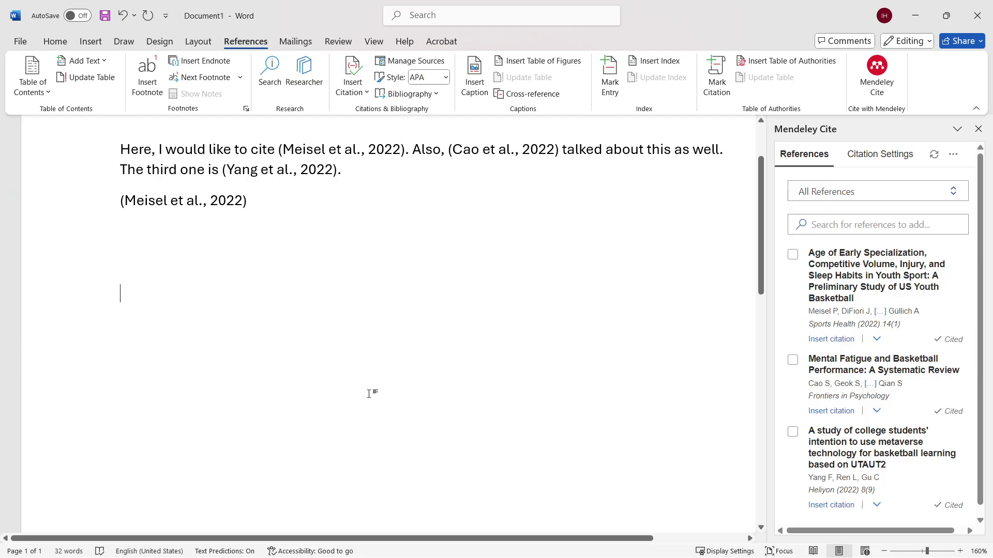
- Type the heading 'REFERENCE LIST' and start a new line
scroll(369, 394, up, 2)
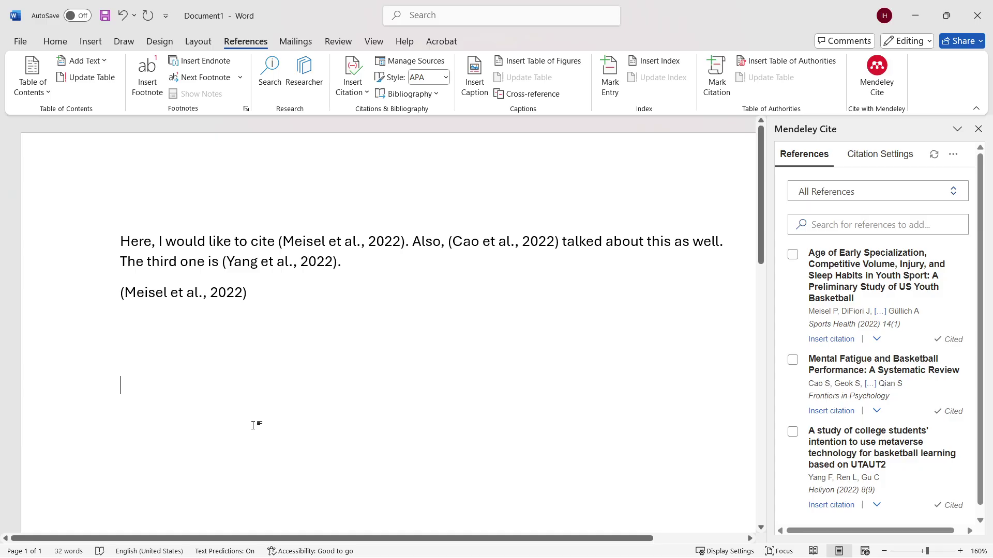
text(REFERENCE)
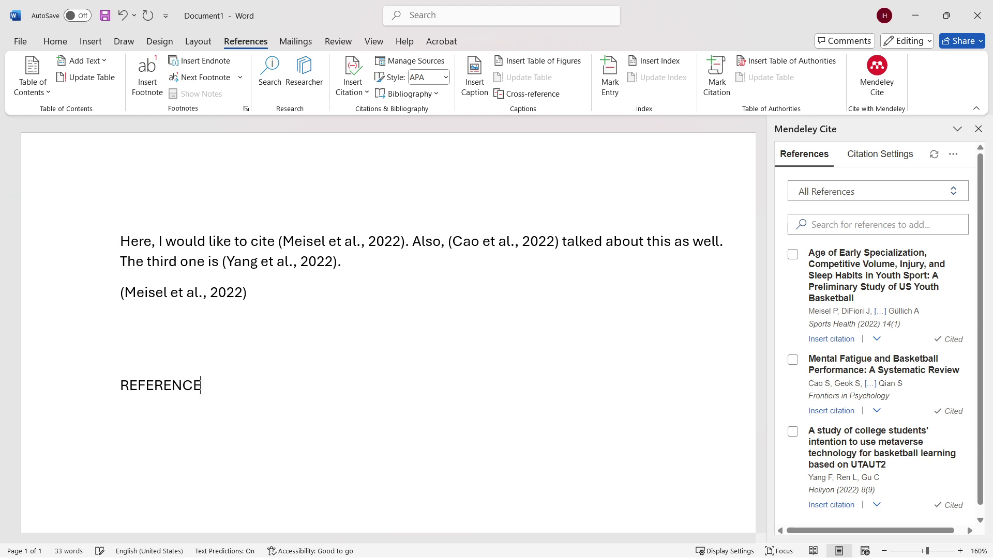
text( LIST)
key(Return)
- Insert the Mendeley APA bibliography beneath the heading
click(954, 158)
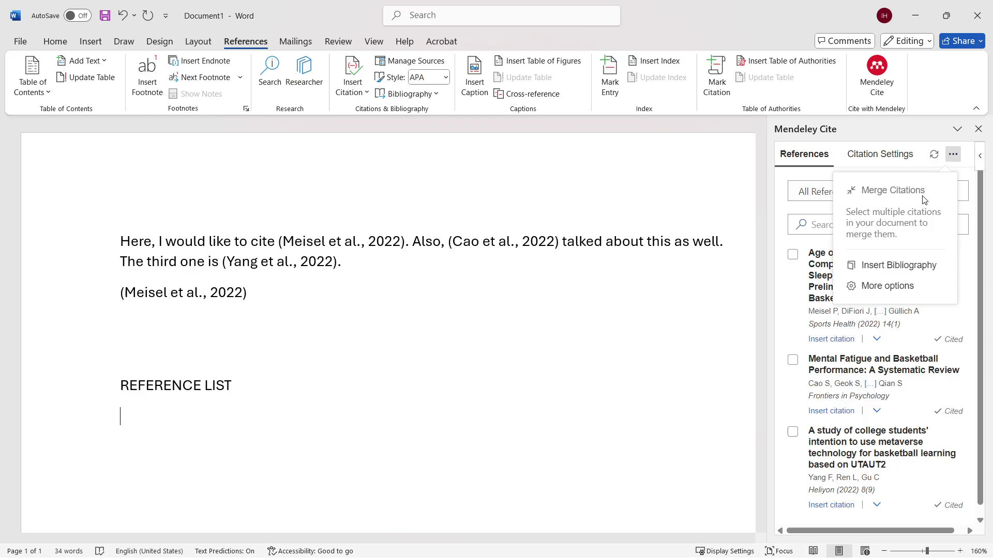
click(897, 270)
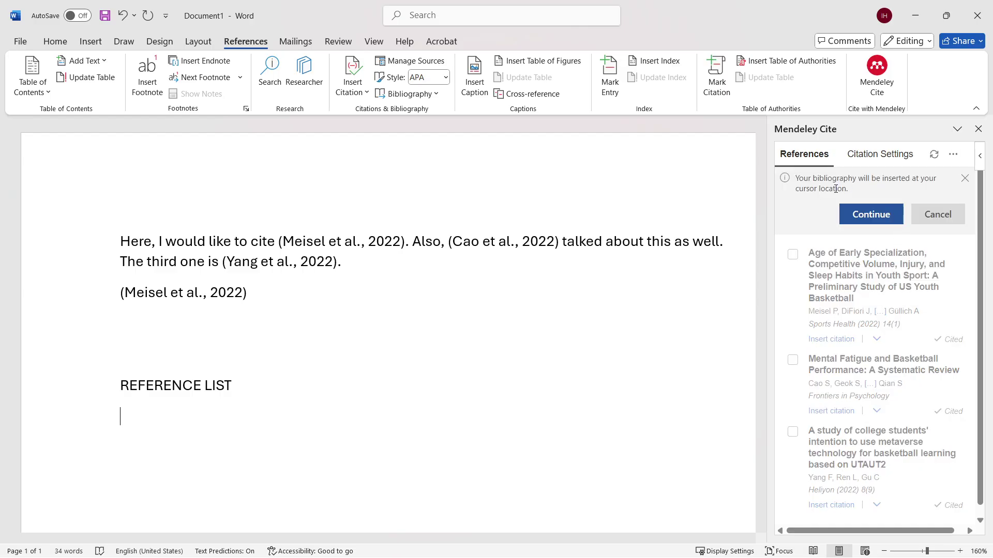
click(869, 214)
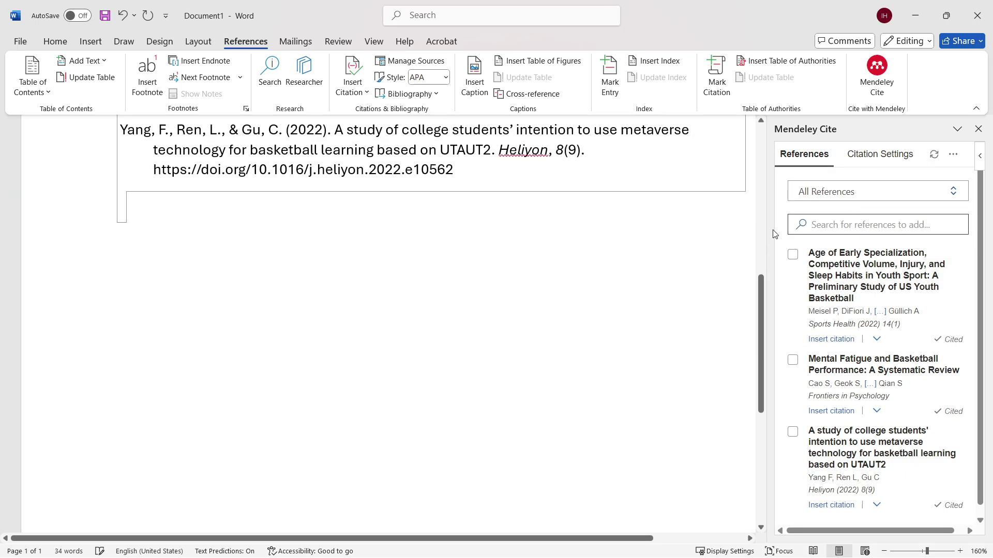
scroll(337, 230, up, 5)
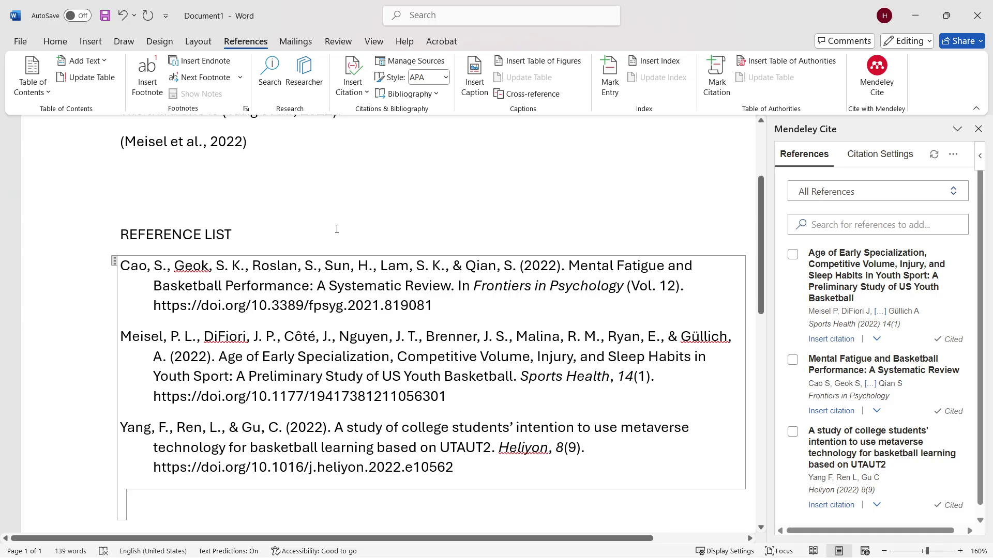
scroll(237, 226, up, 3)
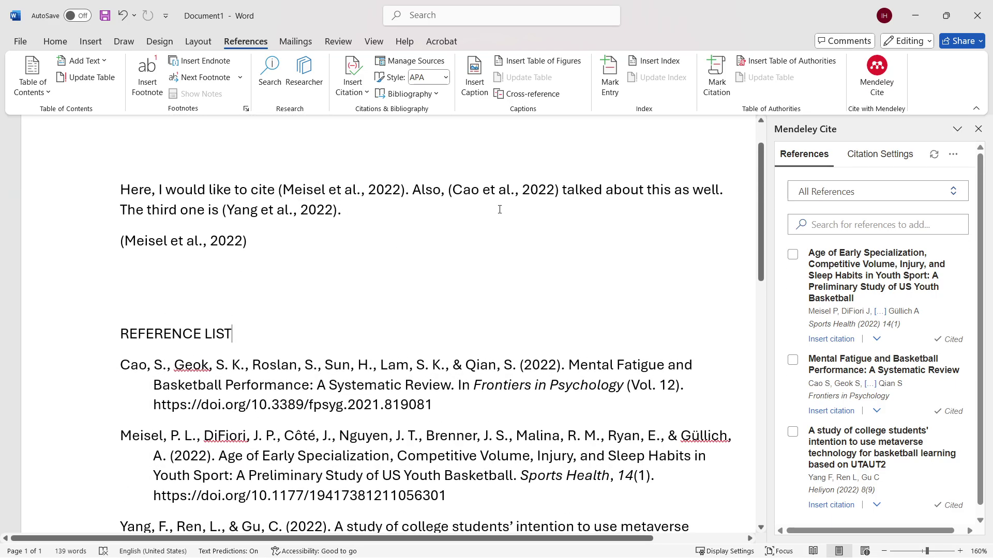
scroll(499, 209, down, 3)
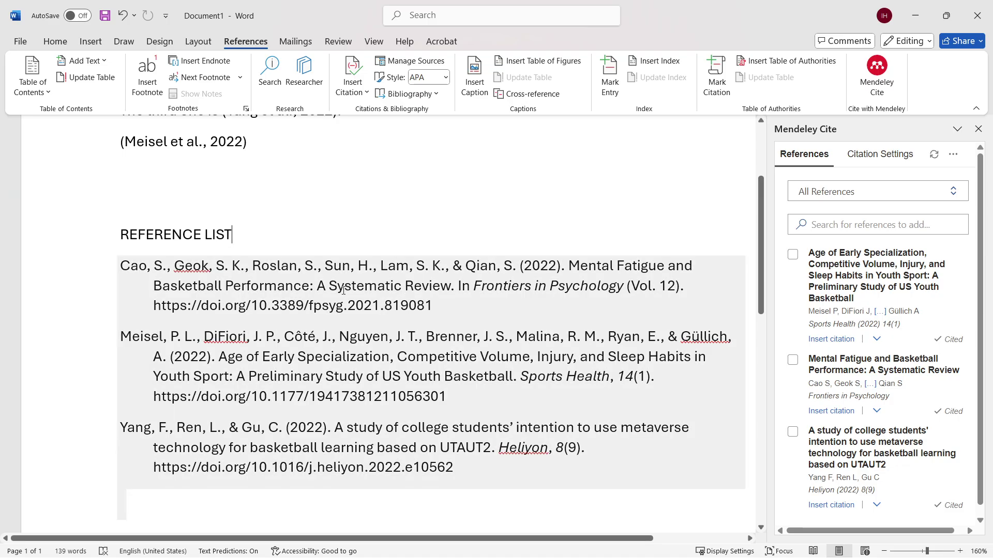
scroll(421, 280, down, 2)
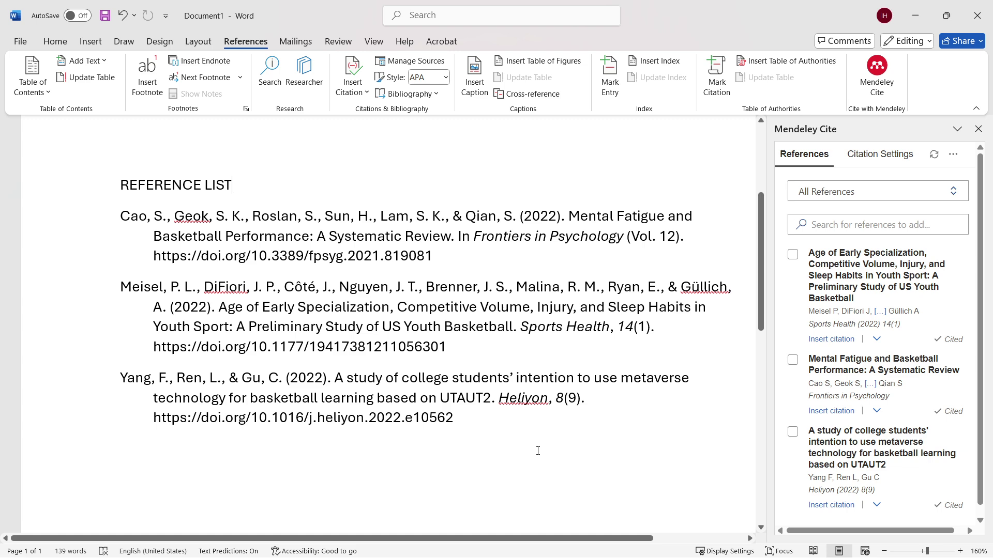
scroll(538, 451, up, 2)
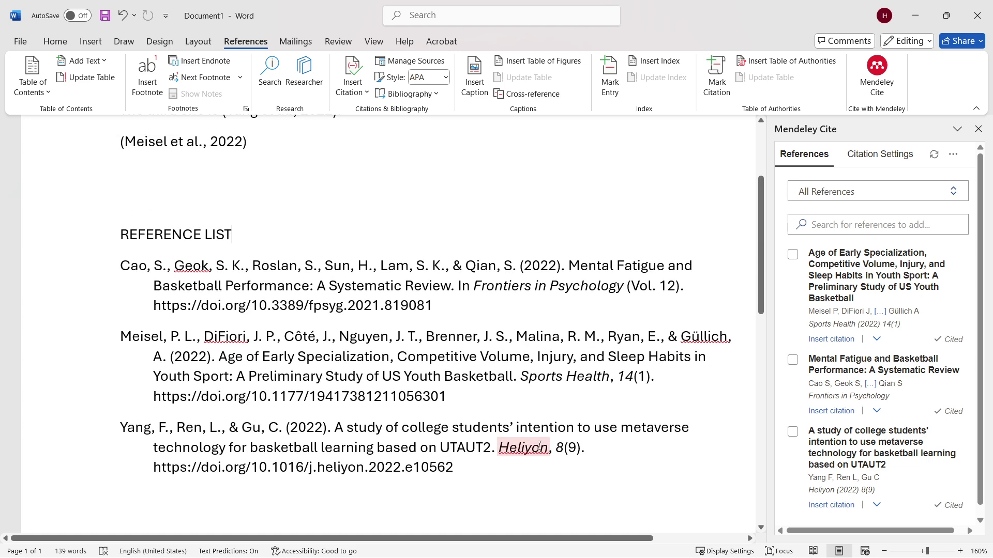
scroll(539, 448, up, 4)
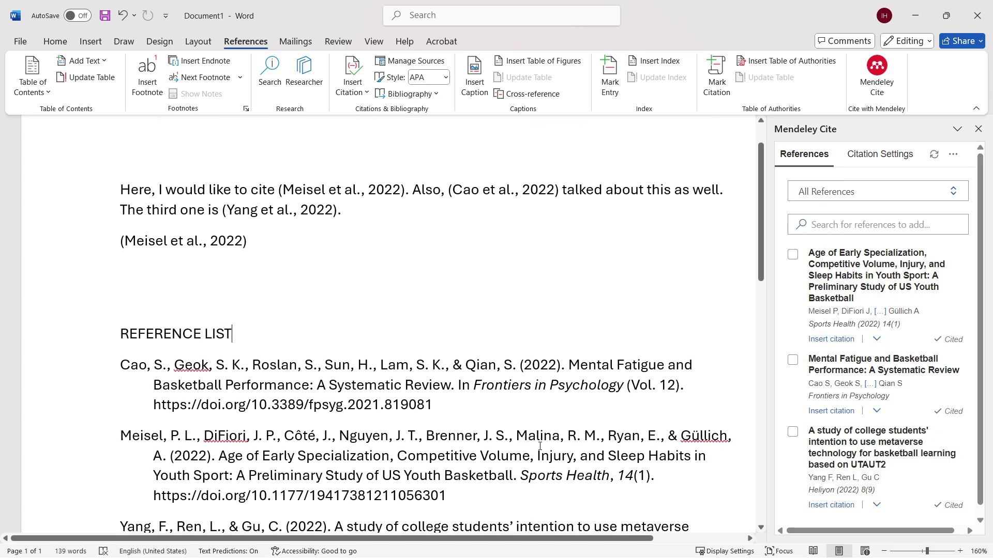